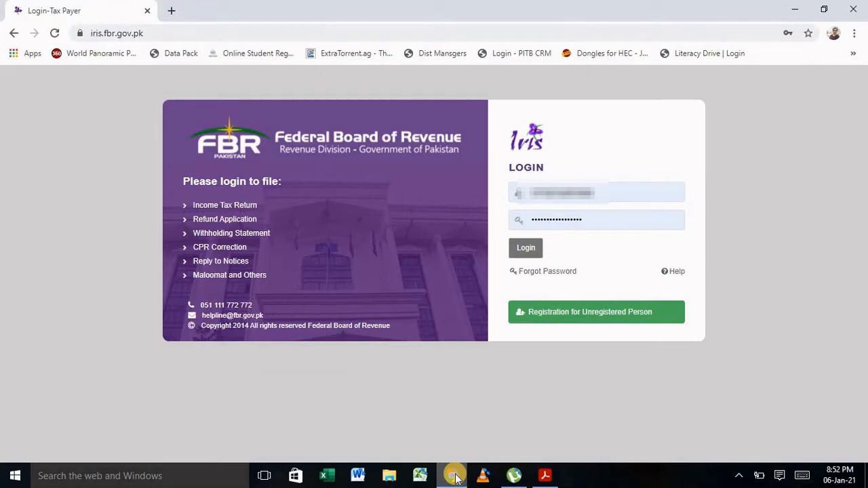
Submit the taxpayer's entered username and password to sign in to IRIS.
{"action": "left_click", "coordinate": [532, 248]}
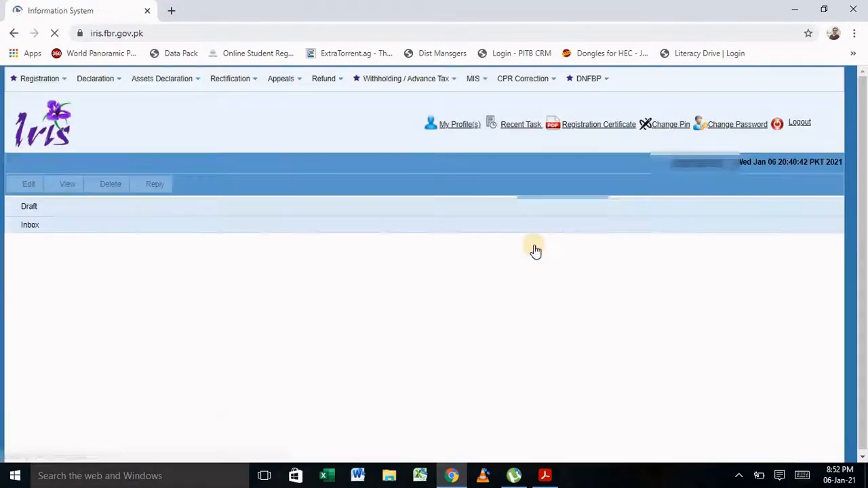
Open the 2020 114(4) return-on-notice task from Draft > Declaration(1) for editing.
{"action": "left_click", "coordinate": [33, 207]}
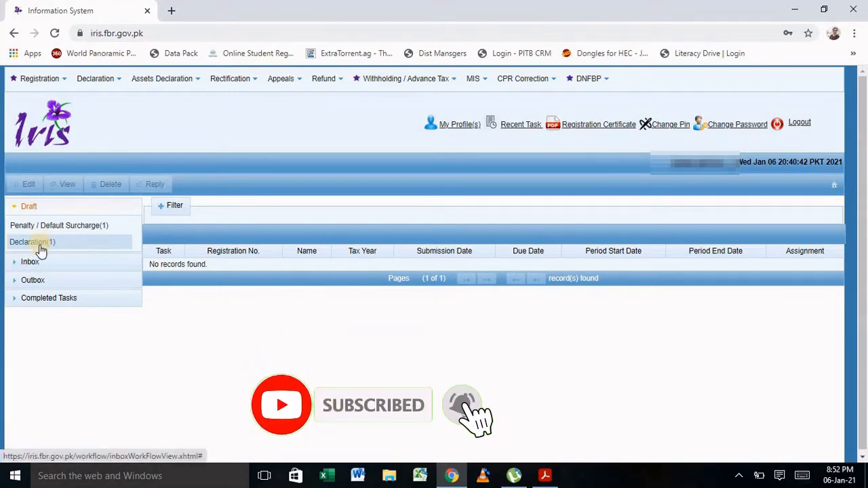
{"action": "left_click", "coordinate": [40, 246]}
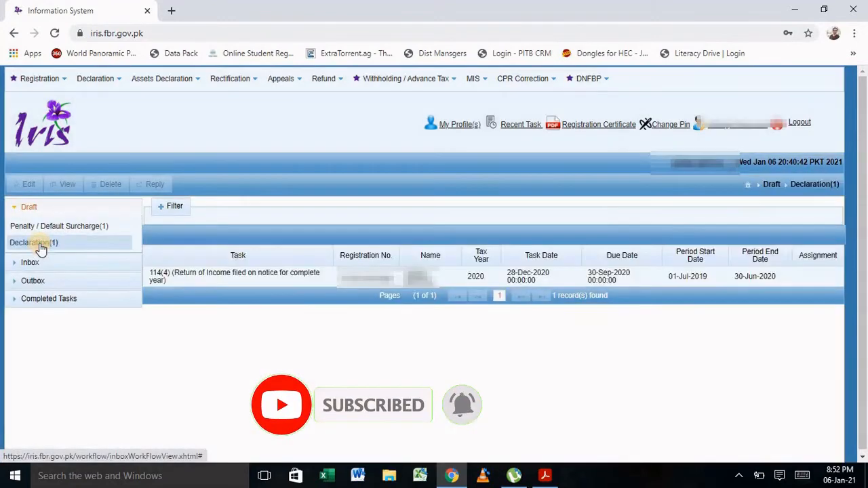
{"action": "left_click", "coordinate": [270, 278]}
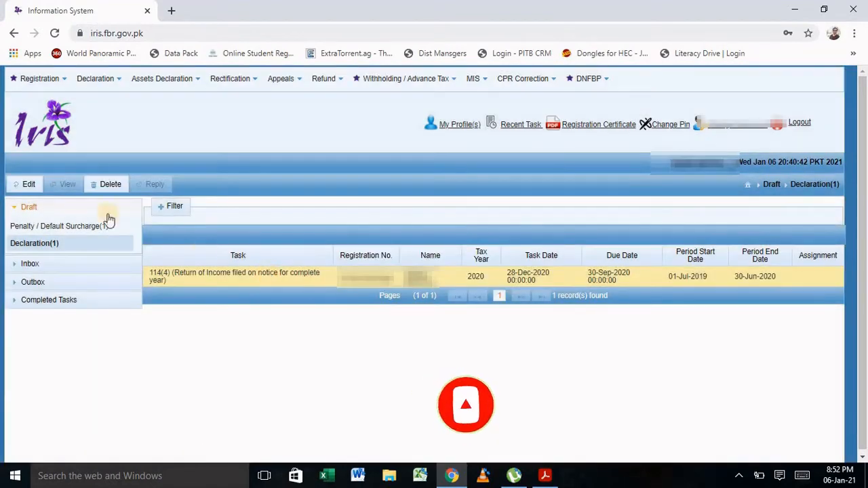
{"action": "left_click", "coordinate": [27, 185]}
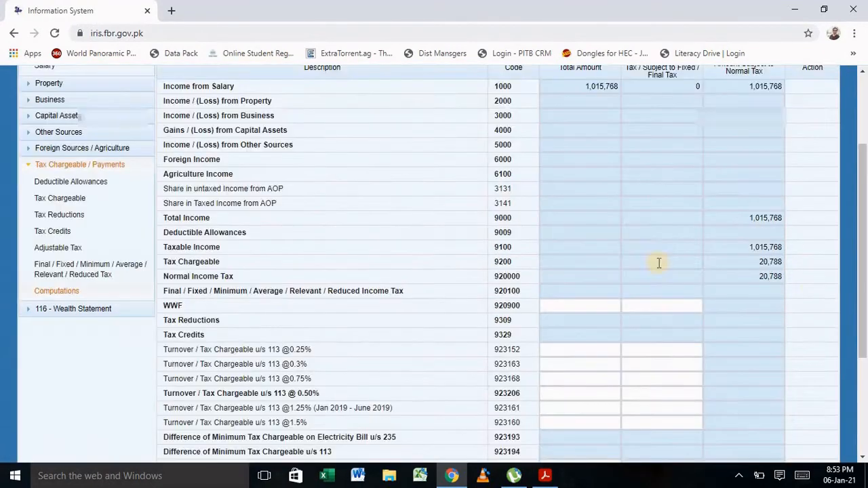
Review Computations: Tax Chargeable 20,788, Withholding Income Tax 19,783, Admitted Income Tax 1,005.
{"action": "left_click_drag", "start_coordinate": [862, 292], "coordinate": [862, 285]}
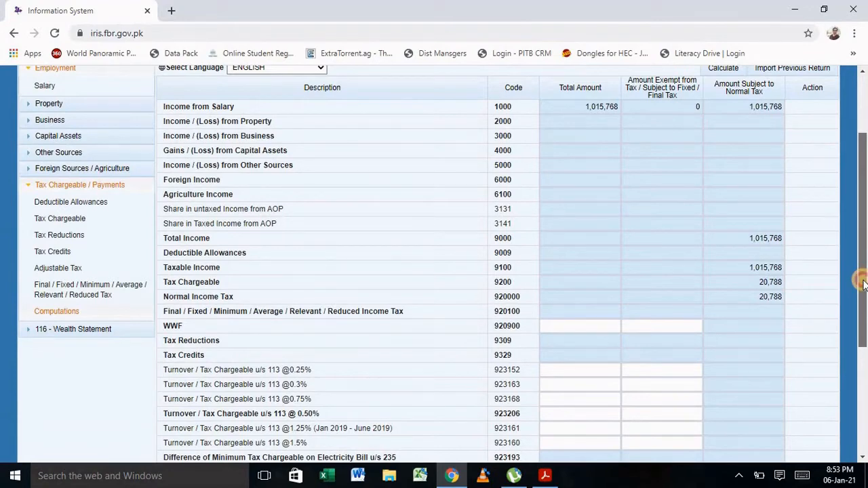
{"action": "left_click_drag", "start_coordinate": [863, 285], "coordinate": [861, 305]}
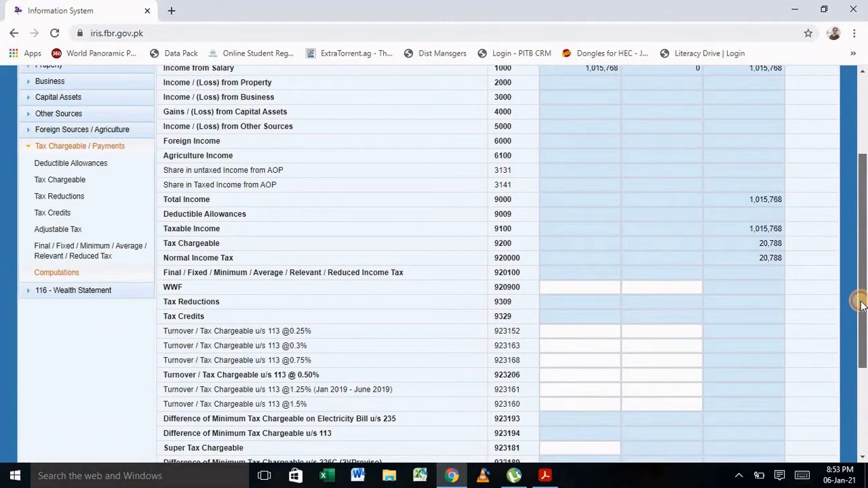
{"action": "left_click_drag", "start_coordinate": [861, 305], "coordinate": [861, 307]}
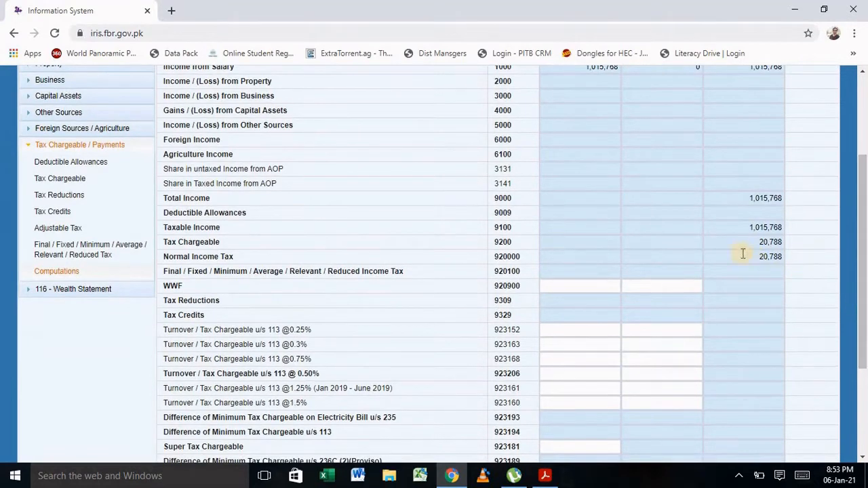
{"action": "left_click", "coordinate": [753, 244]}
{"action": "left_click_drag", "start_coordinate": [753, 244], "coordinate": [788, 244]}
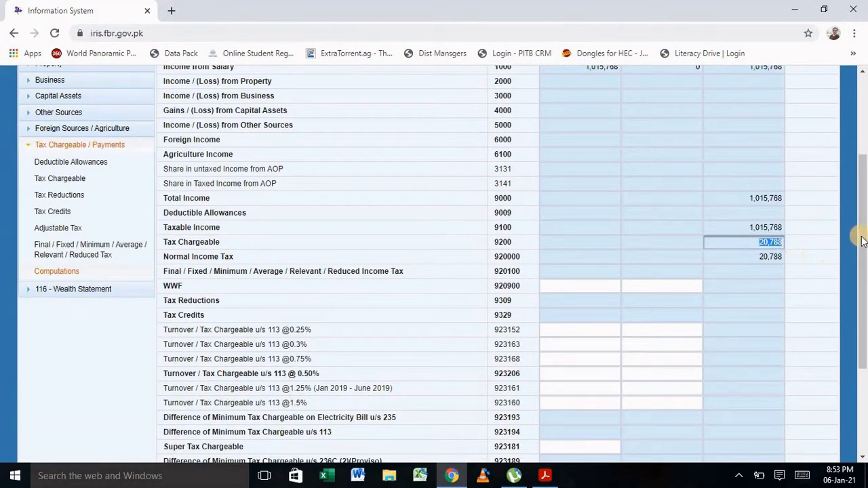
{"action": "left_click_drag", "start_coordinate": [861, 240], "coordinate": [858, 339]}
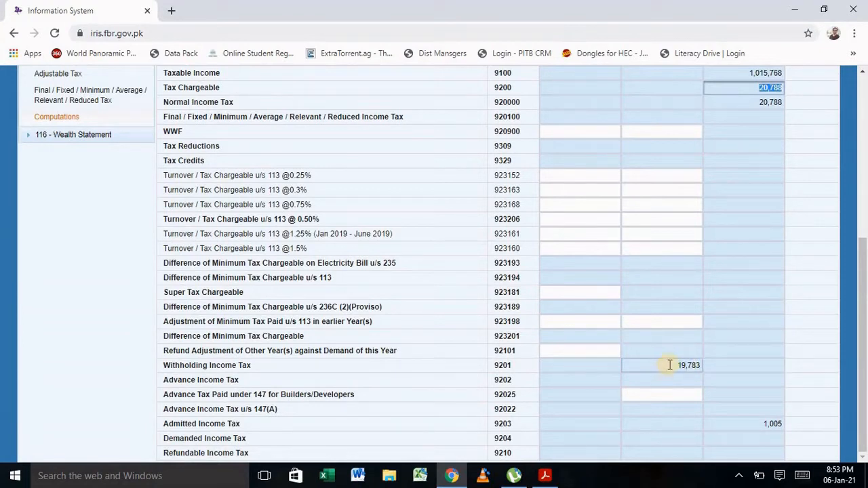
{"action": "left_click", "coordinate": [669, 365]}
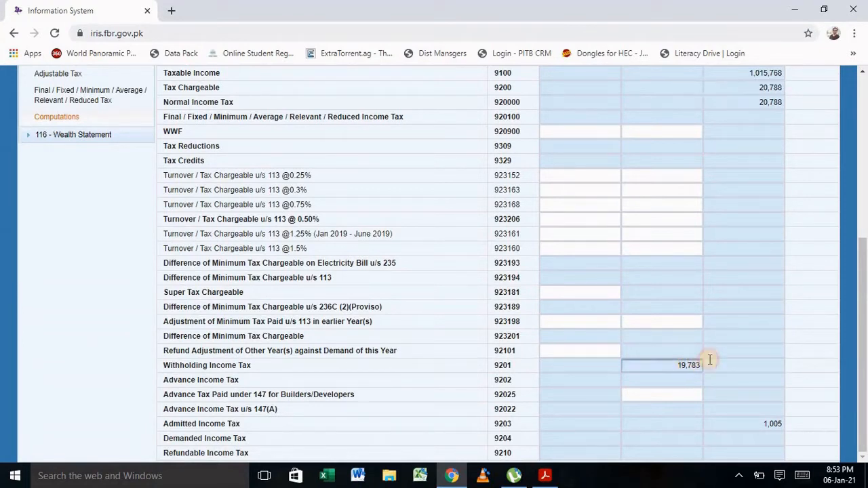
{"action": "left_click", "coordinate": [744, 411]}
{"action": "left_click", "coordinate": [745, 424]}
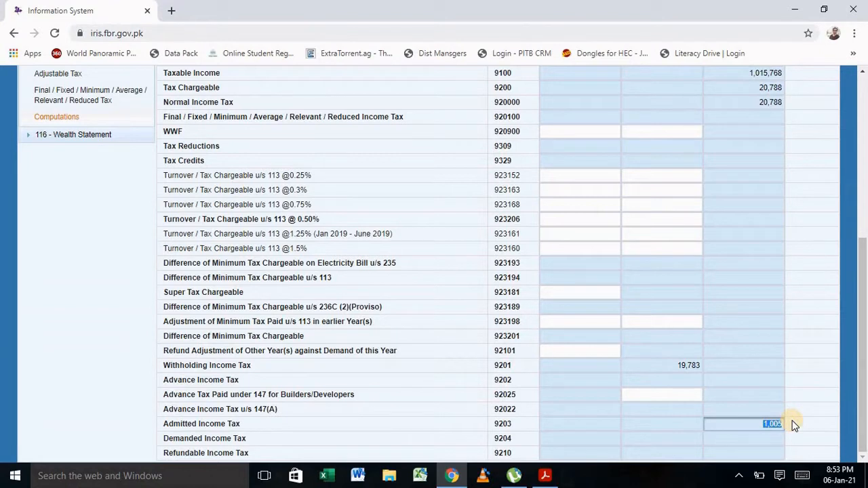
{"action": "left_click", "coordinate": [773, 381]}
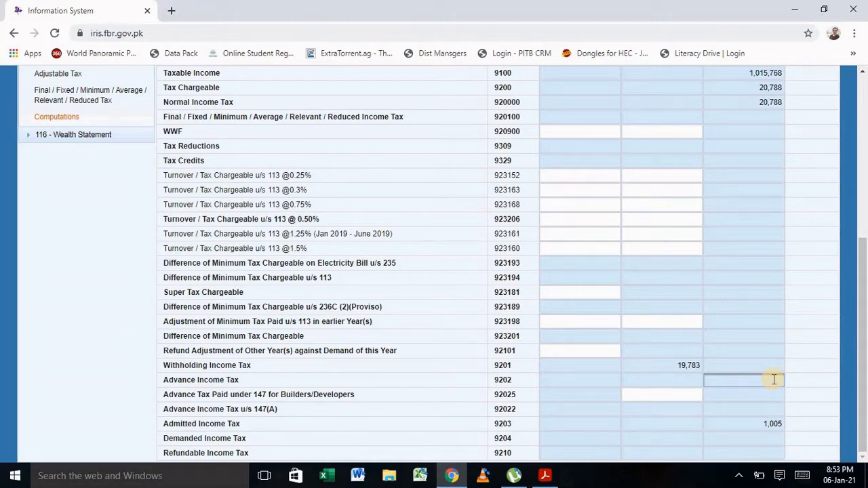
Go to e.fbr.gov.pk in a new tab and bring up the e-Payments Income Tax form.
{"action": "left_click", "coordinate": [174, 12]}
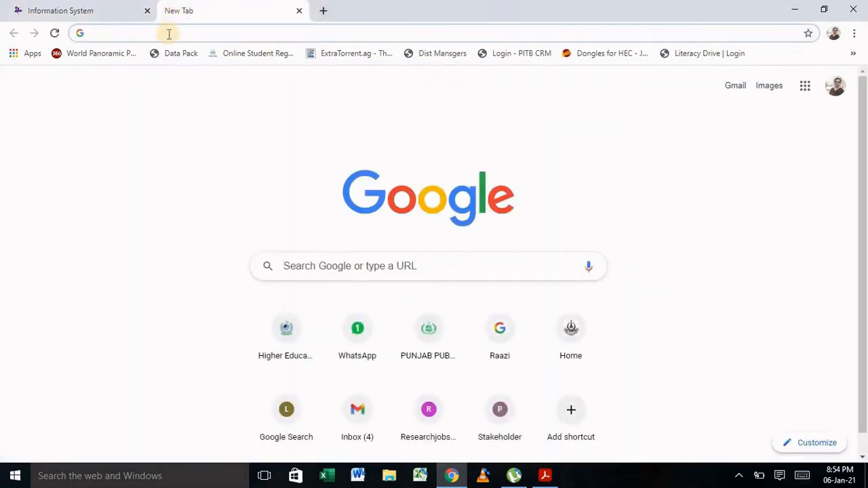
{"action": "type", "text": "e"}
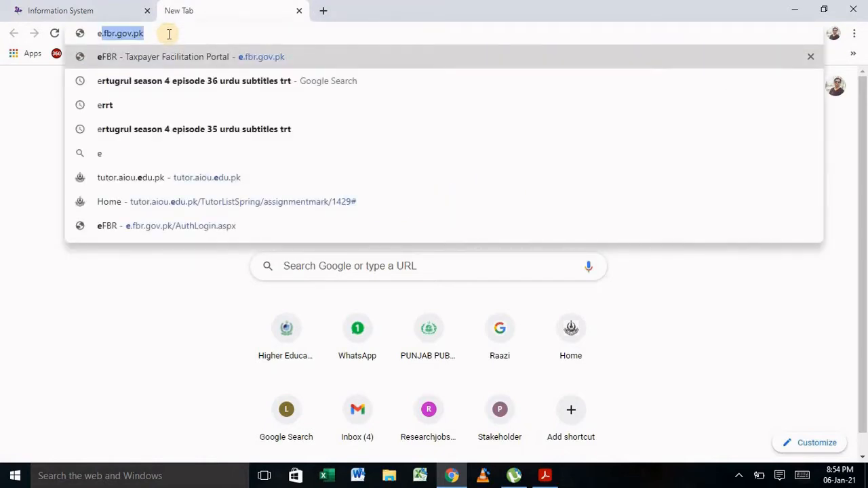
{"action": "key", "text": "Return"}
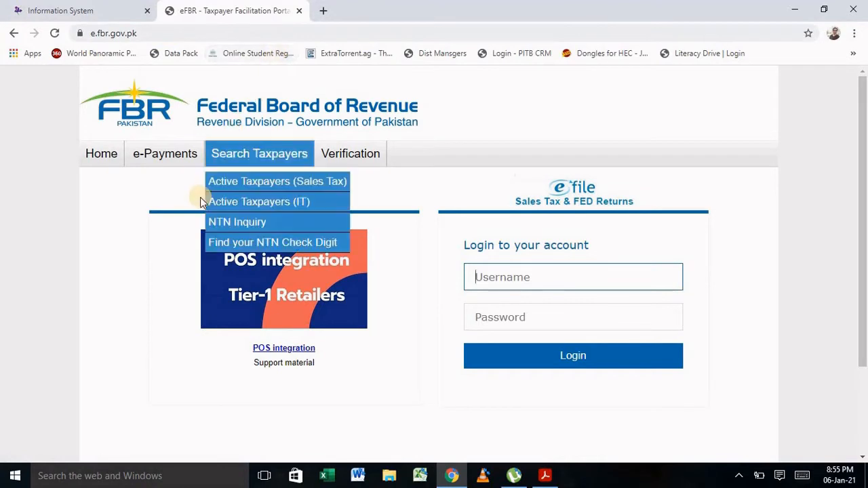
{"action": "mouse_move", "coordinate": [170, 163]}
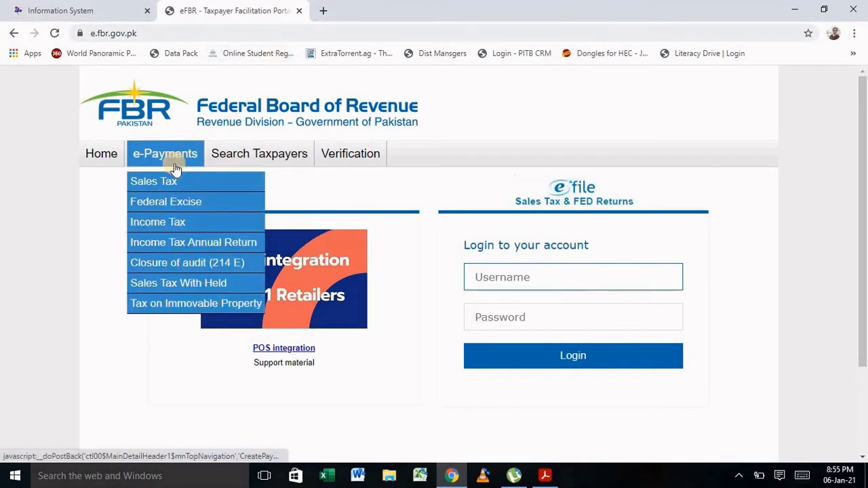
{"action": "left_click", "coordinate": [170, 224]}
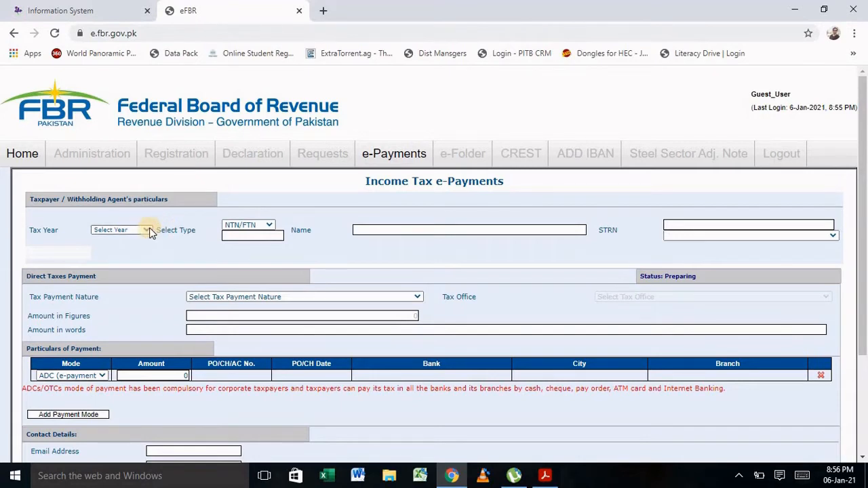
Set tax year 2020 and CNIC as identifier type, then enter the taxpayer's CNIC to load their name.
{"action": "left_click", "coordinate": [148, 229]}
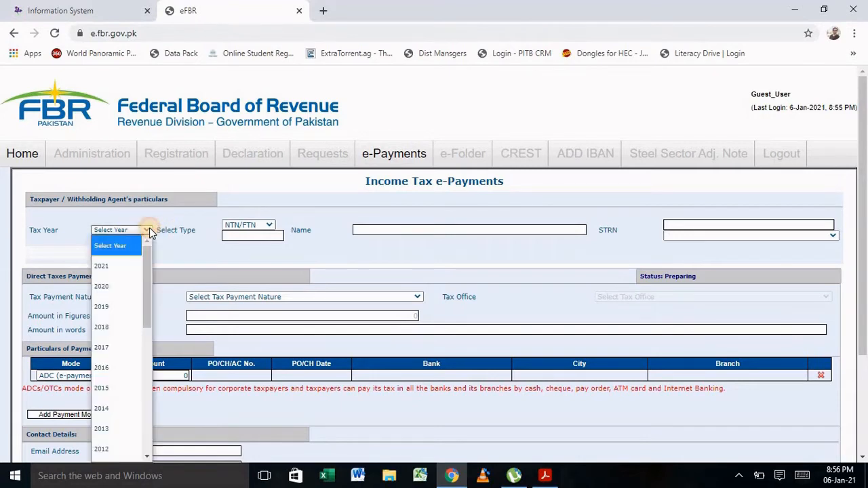
{"action": "left_click", "coordinate": [115, 285]}
{"action": "left_click", "coordinate": [234, 236]}
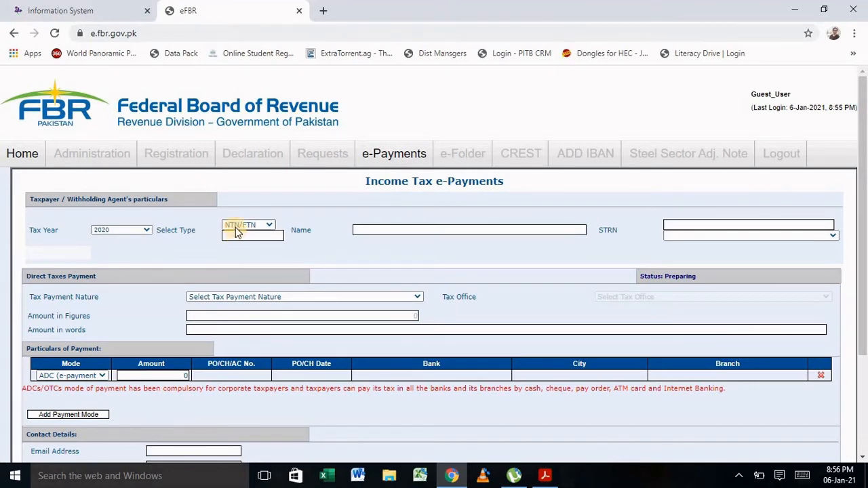
{"action": "left_click", "coordinate": [264, 226]}
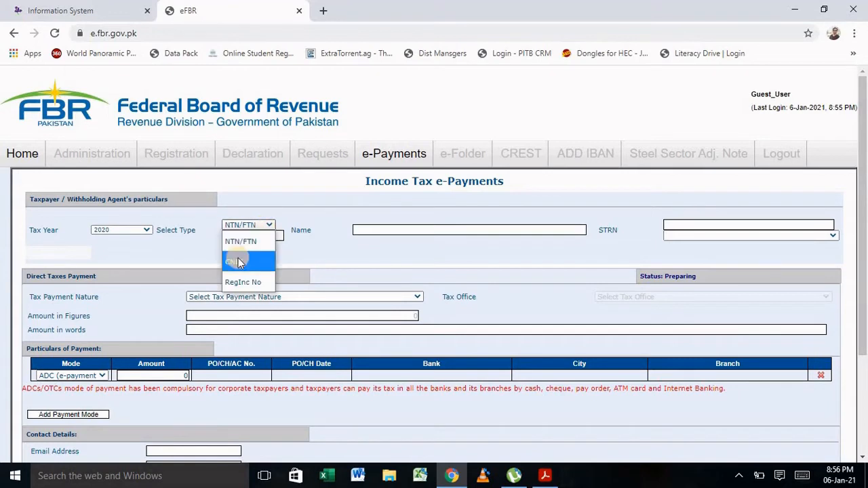
{"action": "left_click", "coordinate": [237, 261]}
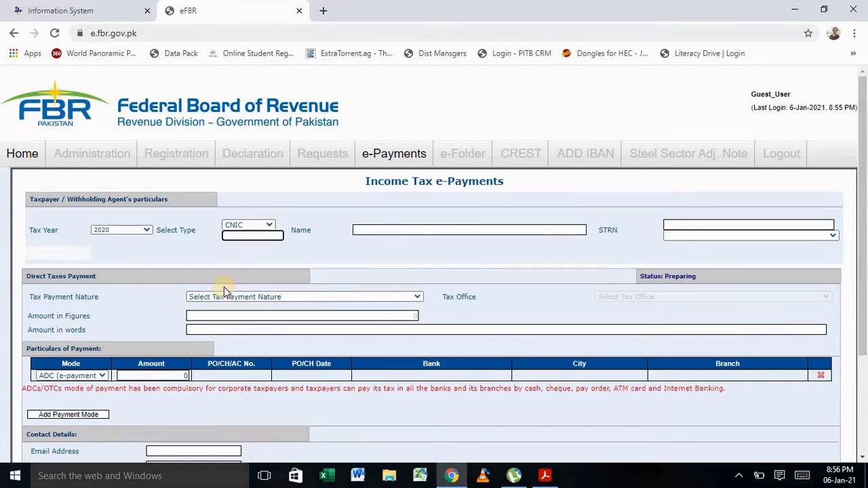
{"action": "type", "text": "352"}
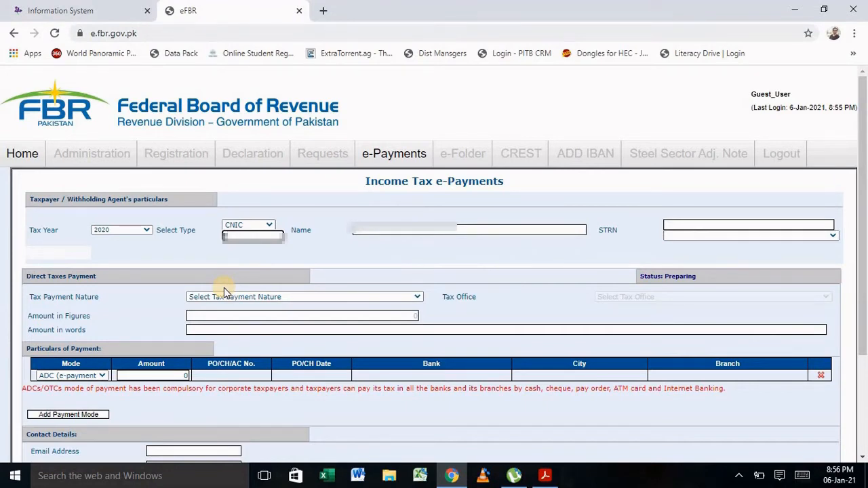
{"action": "type", "text": "000000000"}
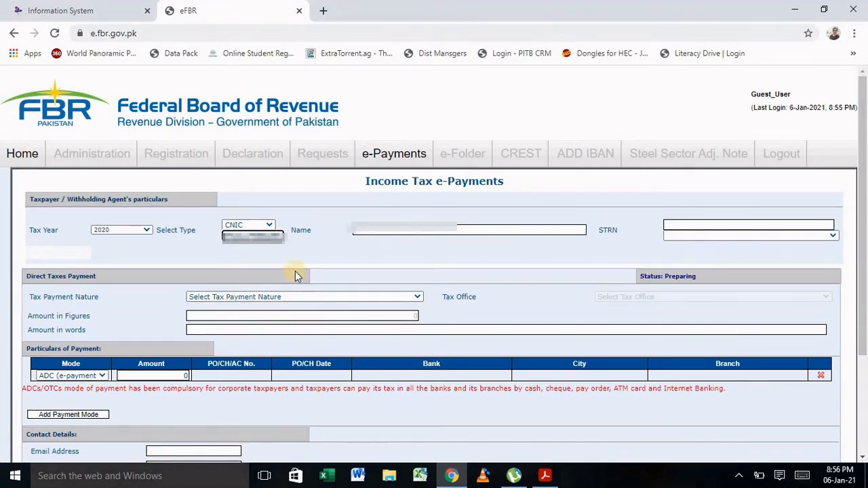
{"action": "left_click", "coordinate": [313, 257]}
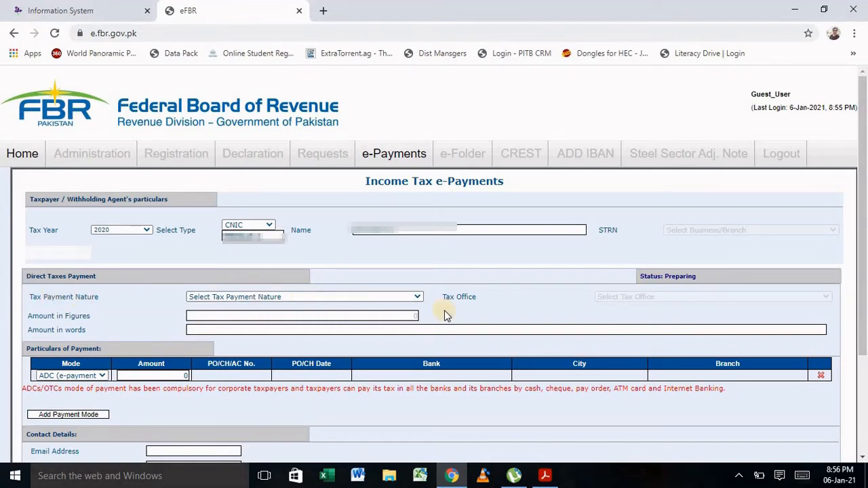
Set payment nature to Admitted Income Tax and payment section to 9203 - 137.
{"action": "left_click", "coordinate": [418, 297]}
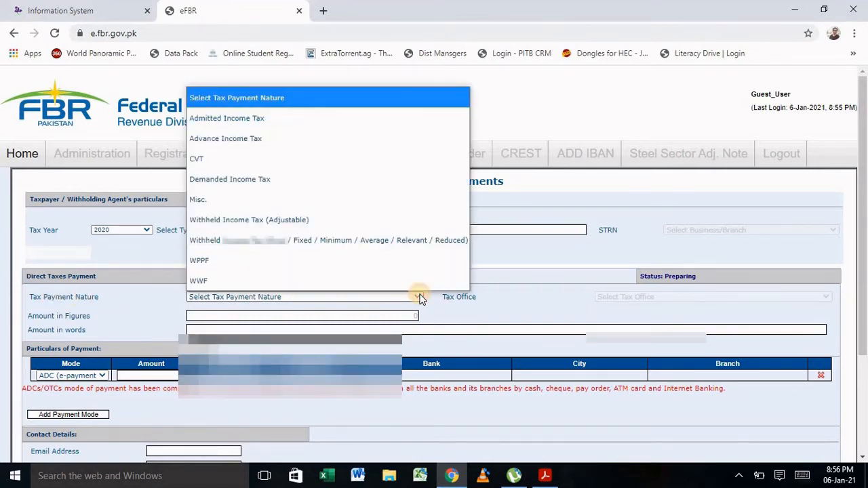
{"action": "left_click", "coordinate": [394, 122]}
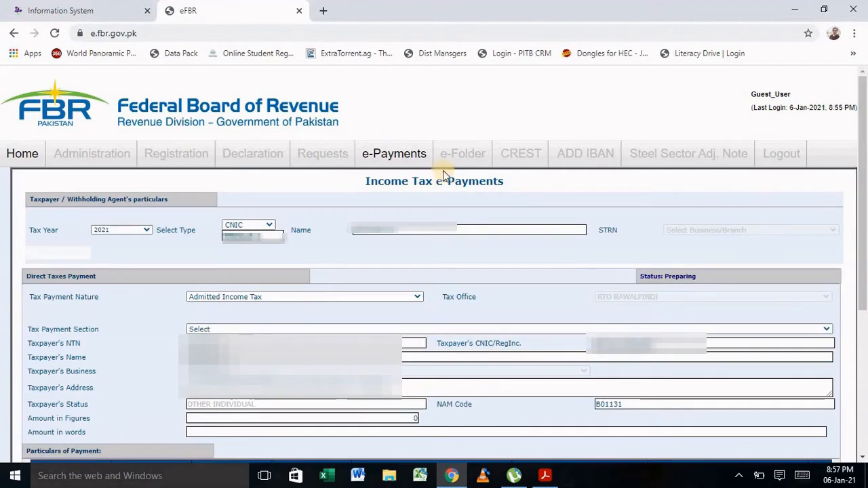
{"action": "left_click", "coordinate": [259, 320]}
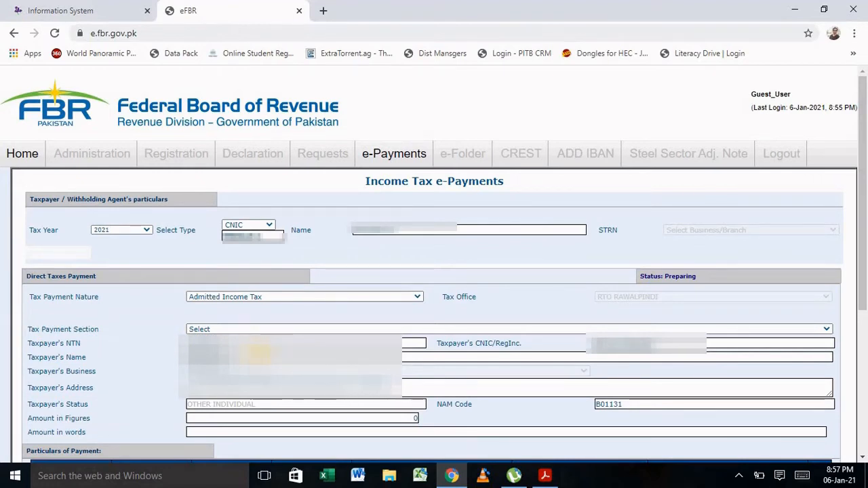
{"action": "left_click", "coordinate": [344, 328]}
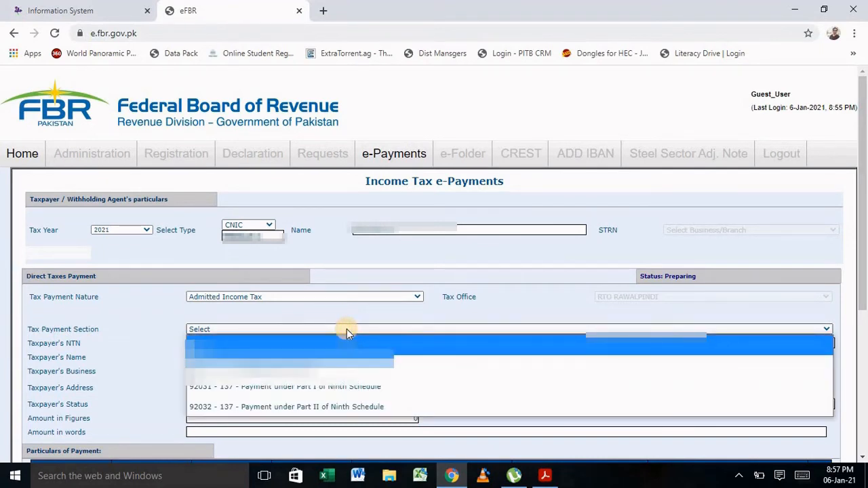
{"action": "left_click", "coordinate": [327, 361]}
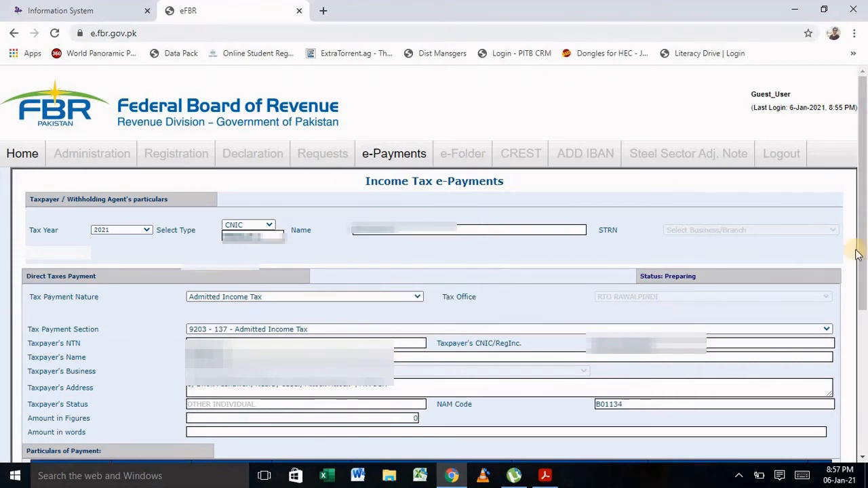
Enter 1005 as the amount in figures.
{"action": "left_click_drag", "start_coordinate": [858, 252], "coordinate": [864, 279]}
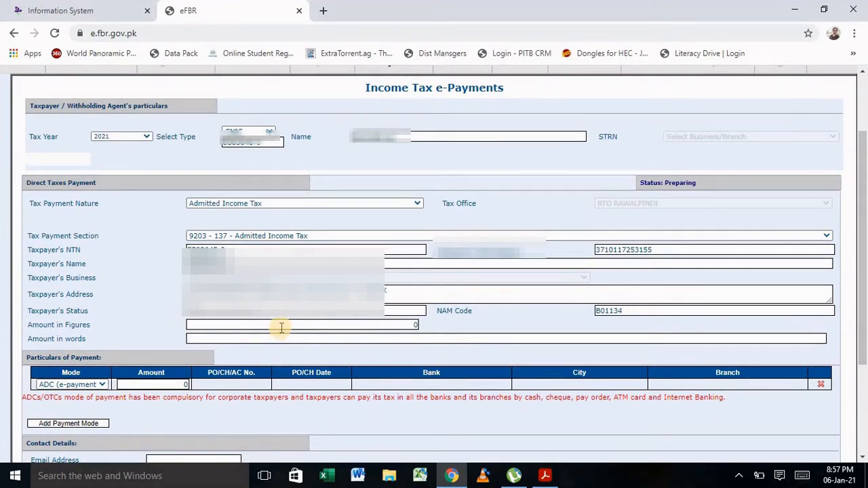
{"action": "left_click", "coordinate": [282, 326]}
{"action": "type", "text": "10"}
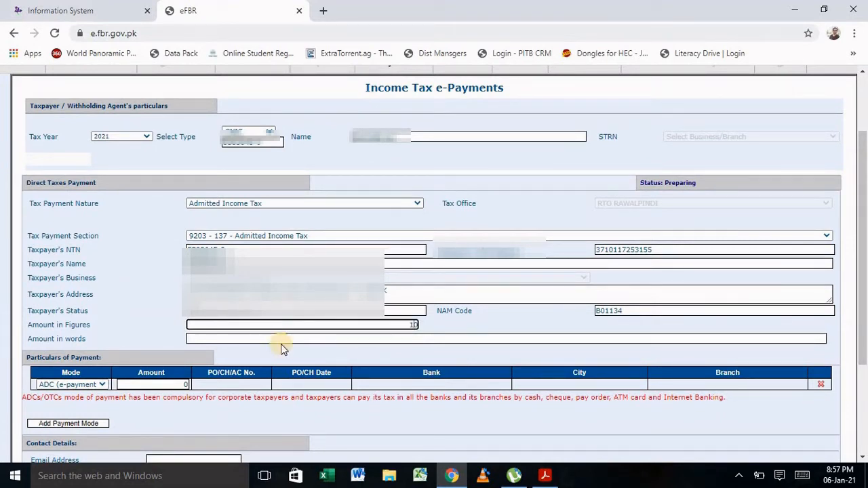
{"action": "type", "text": "0050"}
{"action": "key", "text": "BackSpace"}
Fill in the contact e-mail and mobile number and create the 1,005 challan.
{"action": "left_click", "coordinate": [474, 321]}
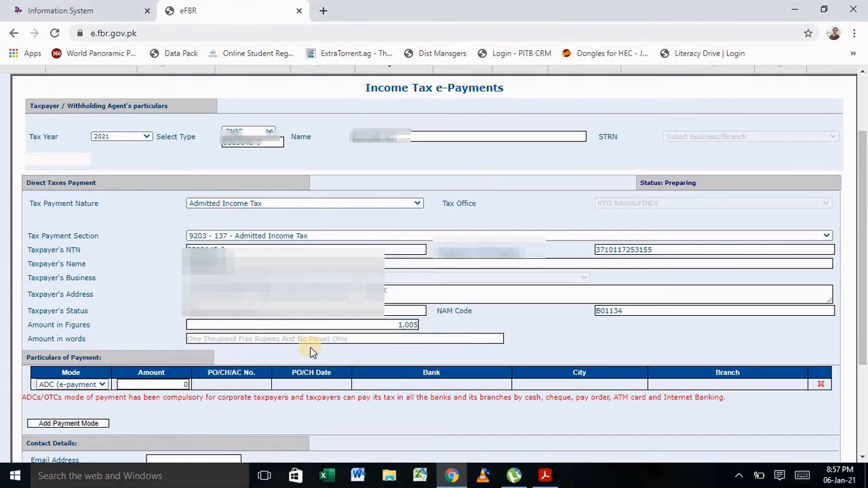
{"action": "scroll", "coordinate": [854, 243], "scroll_direction": "down", "scroll_amount": 3}
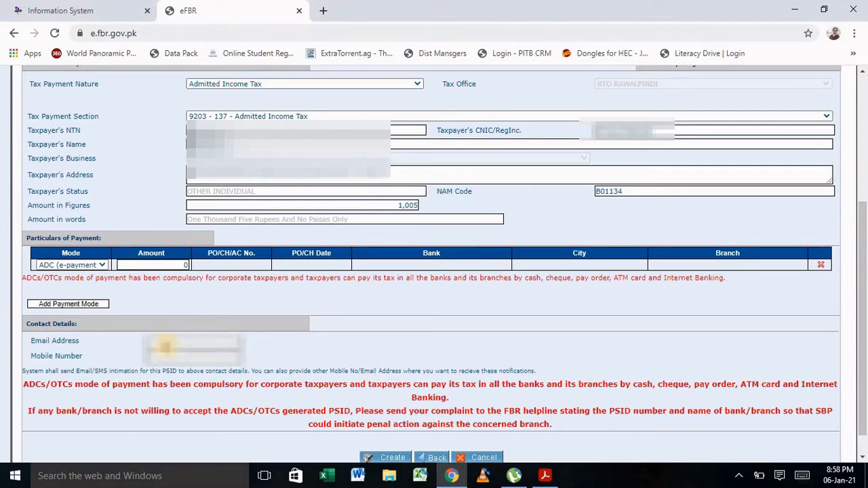
{"action": "left_click", "coordinate": [166, 345]}
{"action": "type", "text": "mu"}
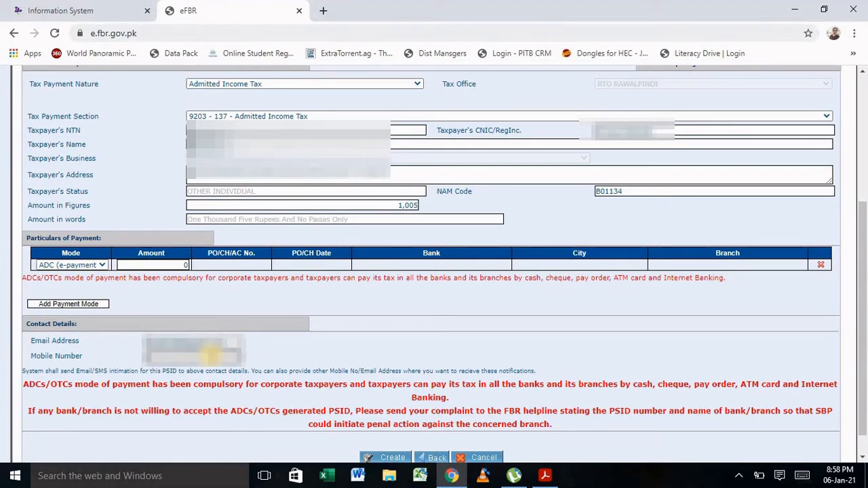
{"action": "type", "text": "0300"}
{"action": "type", "text": "0000000"}
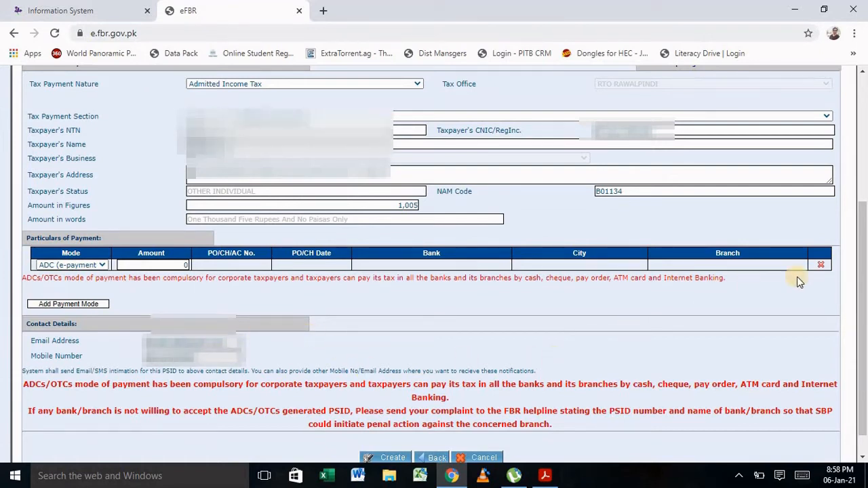
{"action": "left_click_drag", "start_coordinate": [863, 291], "coordinate": [864, 341]}
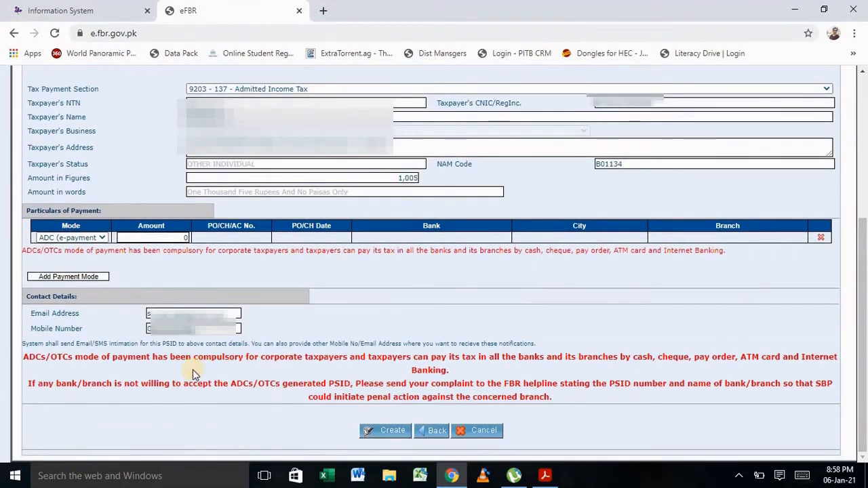
{"action": "left_click", "coordinate": [383, 435]}
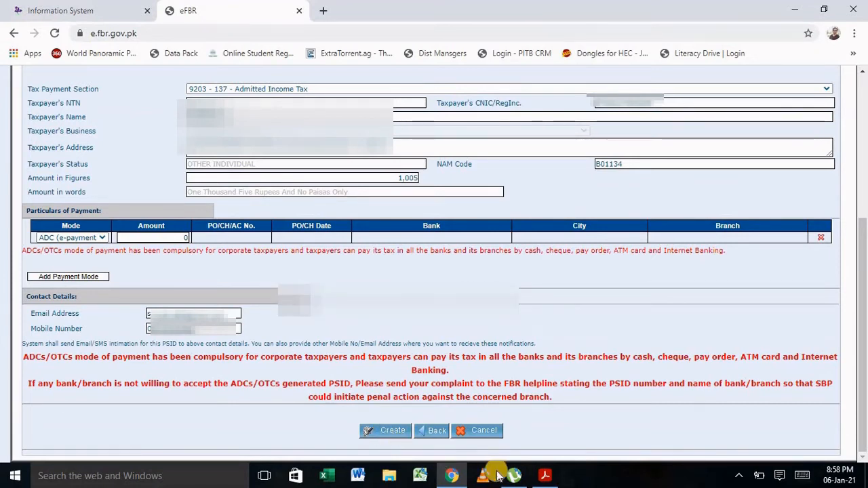
{"action": "left_click", "coordinate": [548, 476]}
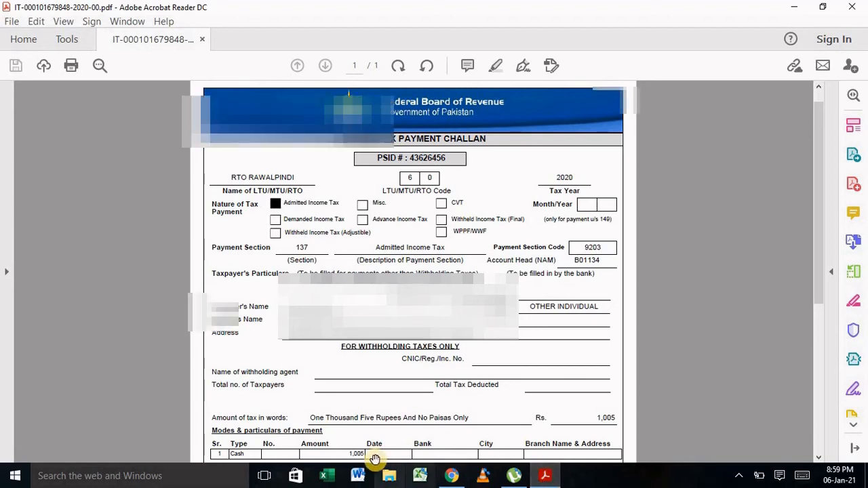
{"action": "left_click", "coordinate": [454, 478]}
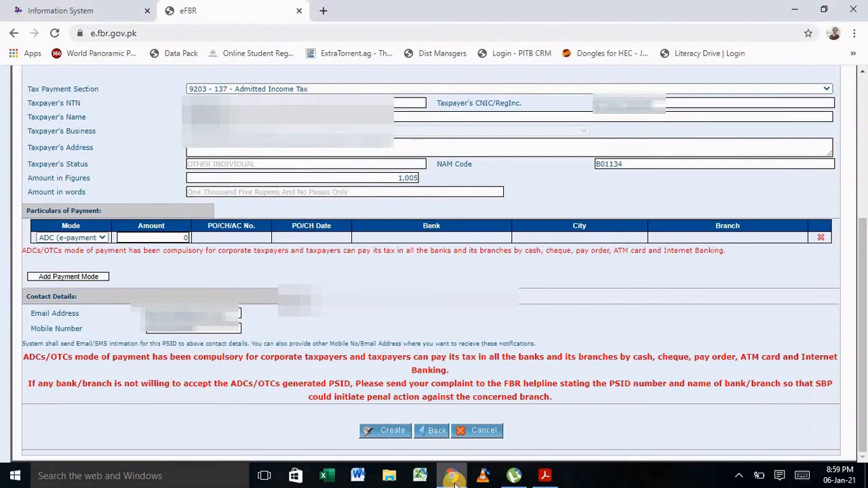
Return to the IRIS return tab, scroll to the top and show its Payment section.
{"action": "left_click", "coordinate": [82, 16]}
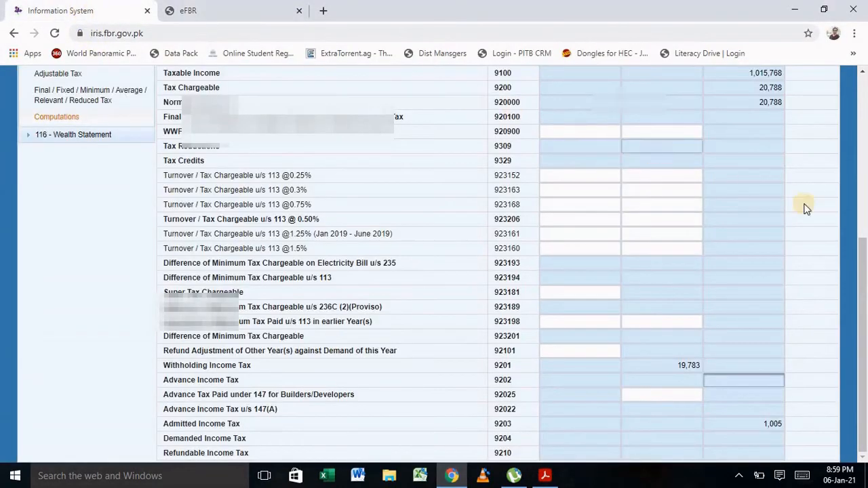
{"action": "left_click", "coordinate": [864, 275]}
{"action": "left_click_drag", "start_coordinate": [865, 275], "coordinate": [862, 165]}
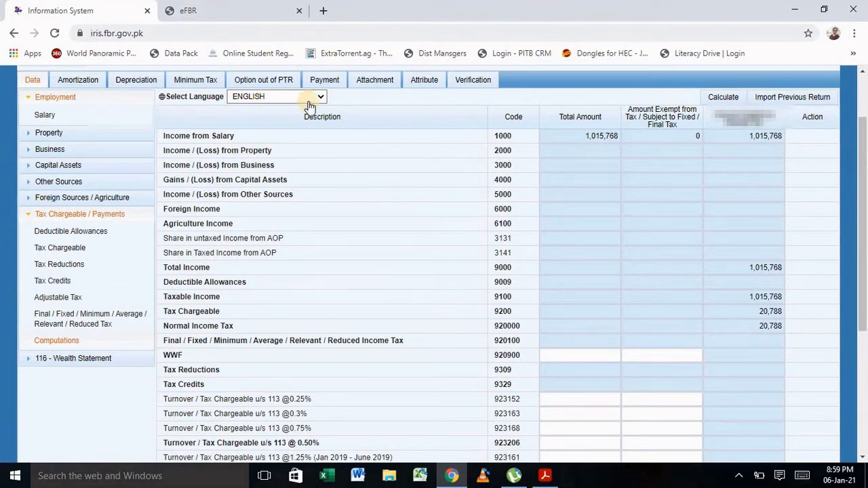
{"action": "left_click", "coordinate": [326, 84]}
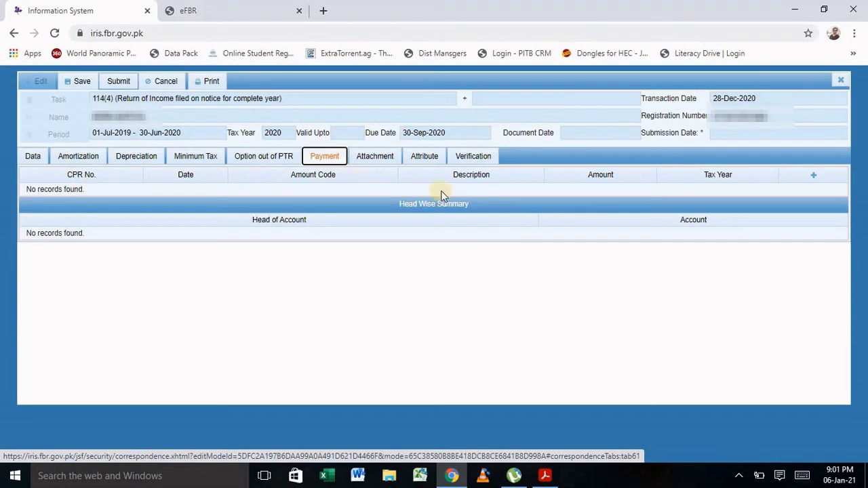
Link the 04-Jan-2021 payment of 1005 under code 9203 to the return.
{"action": "left_click", "coordinate": [814, 177]}
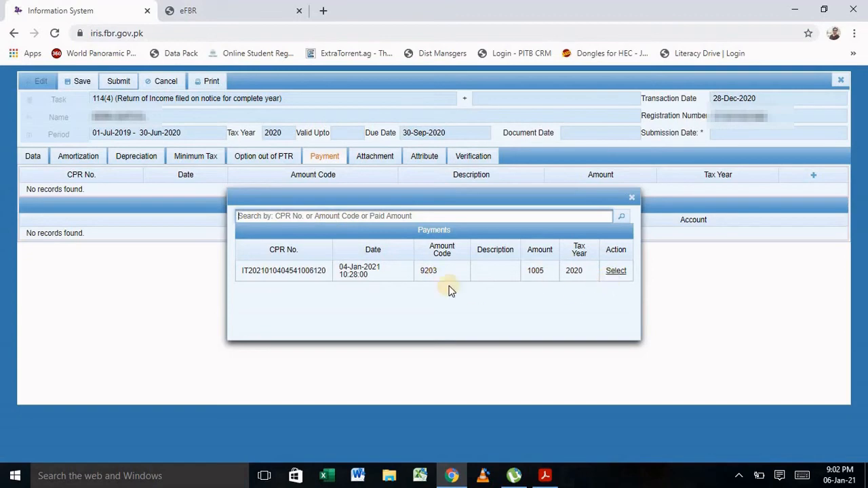
{"action": "left_click", "coordinate": [616, 271]}
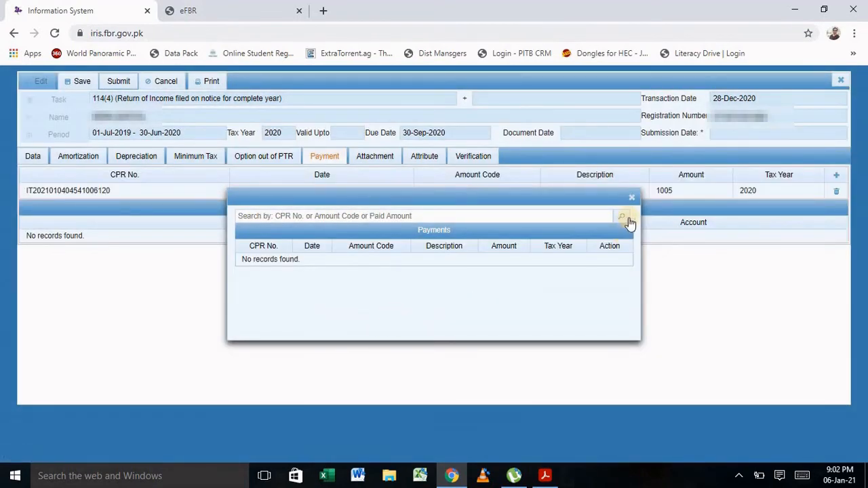
{"action": "left_click", "coordinate": [631, 197]}
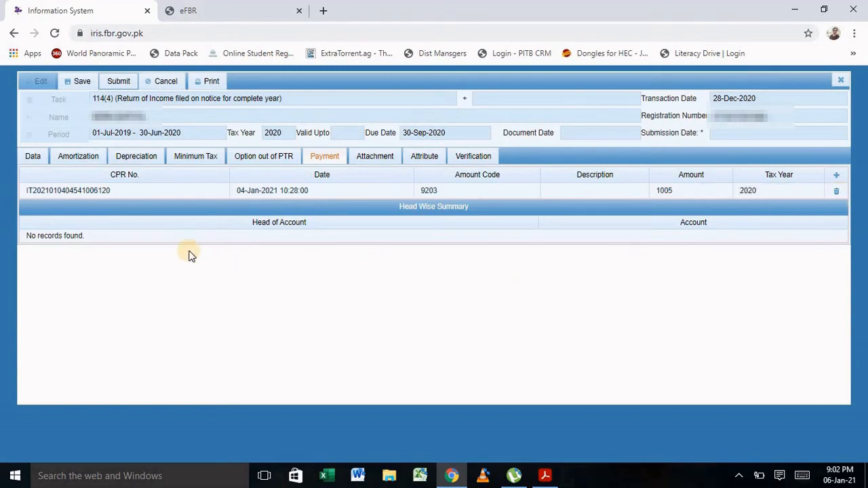
Open Computations from the Data tab and recalculate the tax.
{"action": "left_click", "coordinate": [34, 157]}
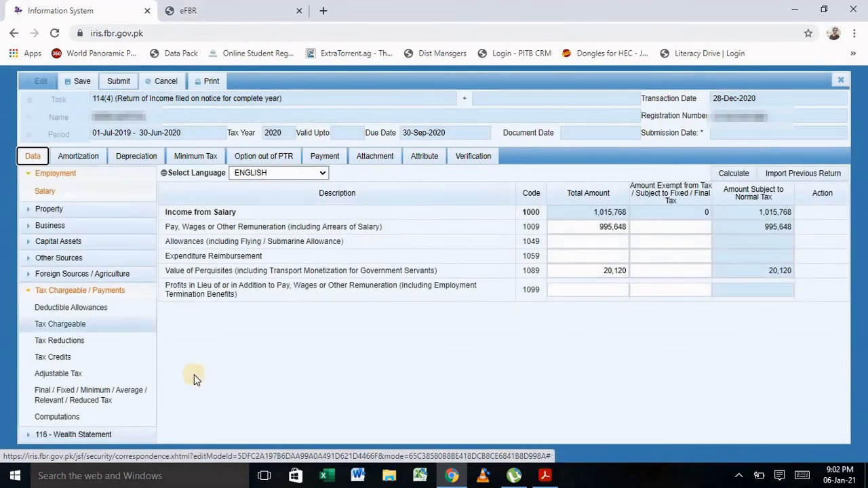
{"action": "left_click", "coordinate": [57, 416]}
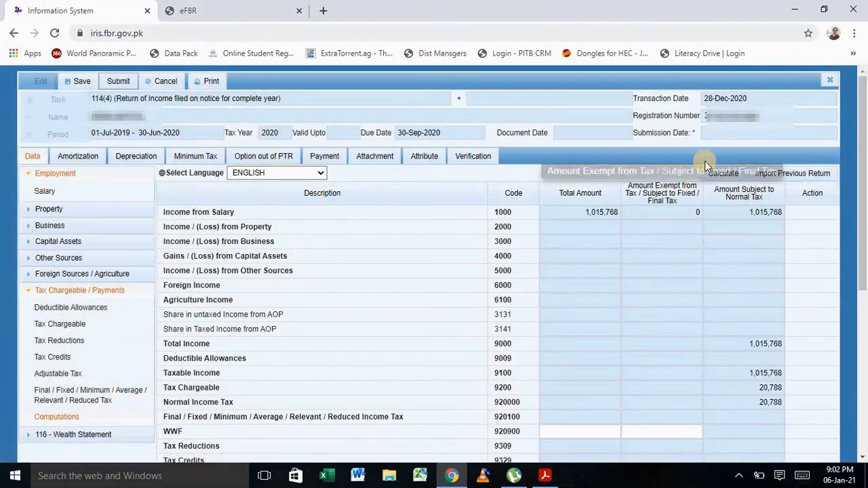
{"action": "left_click", "coordinate": [722, 174]}
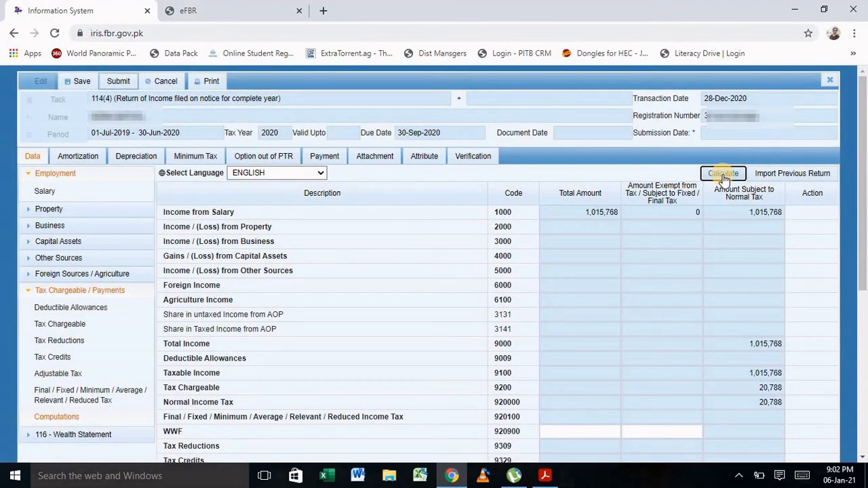
{"action": "left_click_drag", "start_coordinate": [863, 178], "coordinate": [864, 339]}
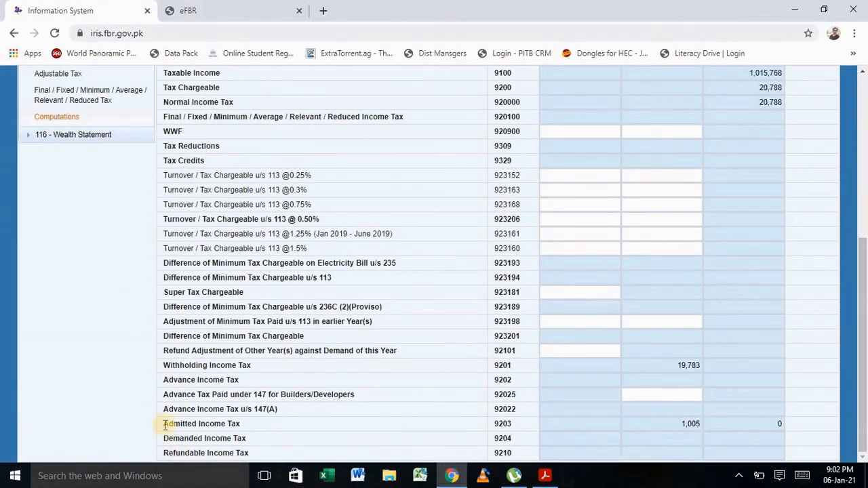
Clear the 0 from the Admitted Income Tax (9203) normal-tax amount cell.
{"action": "left_click_drag", "start_coordinate": [256, 424], "coordinate": [305, 426]}
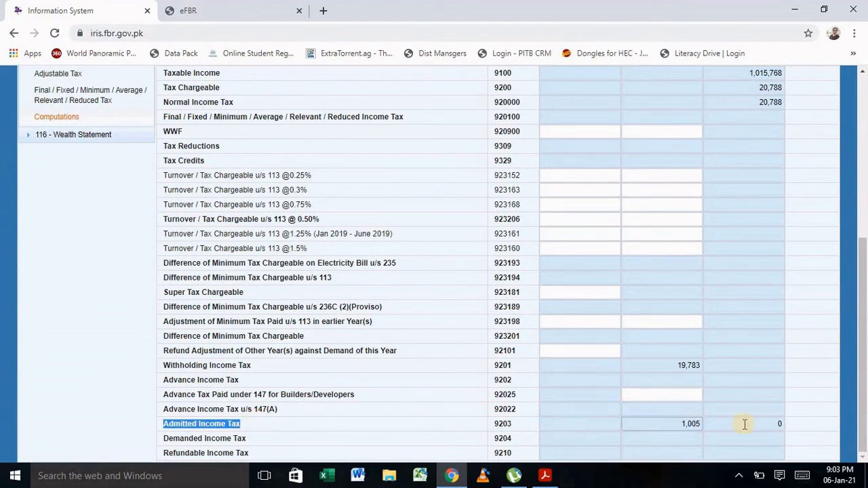
{"action": "left_click", "coordinate": [780, 424]}
{"action": "key", "text": "BackSpace"}
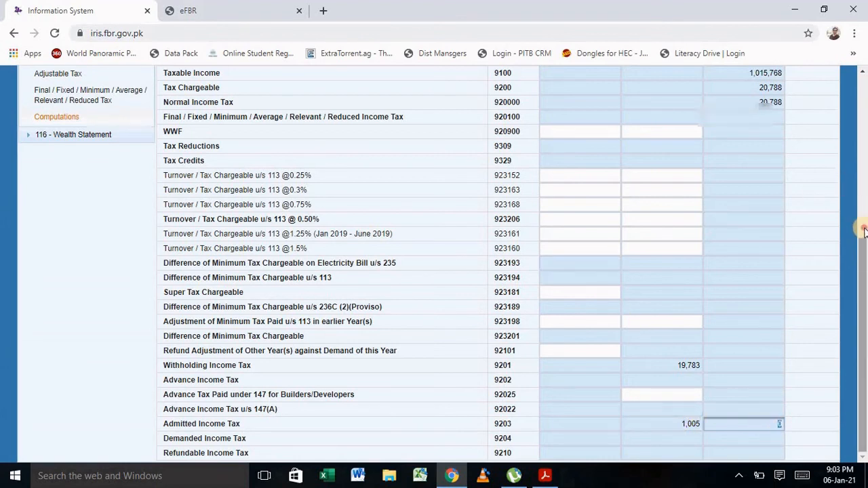
{"action": "scroll", "coordinate": [863, 231], "scroll_direction": "up", "scroll_amount": 5}
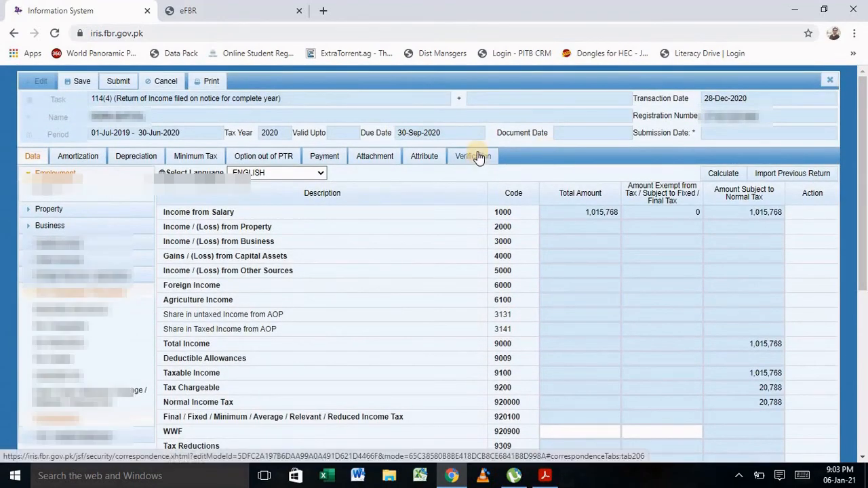
Replace the PIN on the return's Verification declaration with the account PIN and verify it.
{"action": "left_click", "coordinate": [478, 156]}
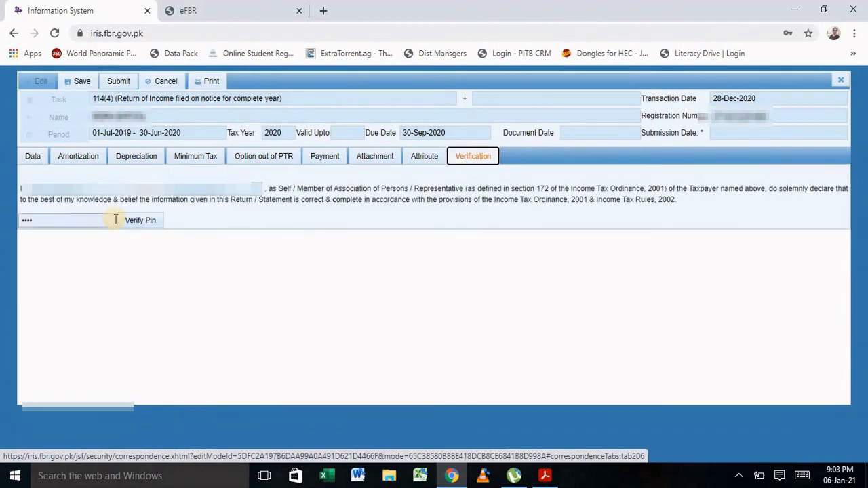
{"action": "left_click_drag", "start_coordinate": [39, 217], "coordinate": [1, 223]}
{"action": "type", "text": "•"}
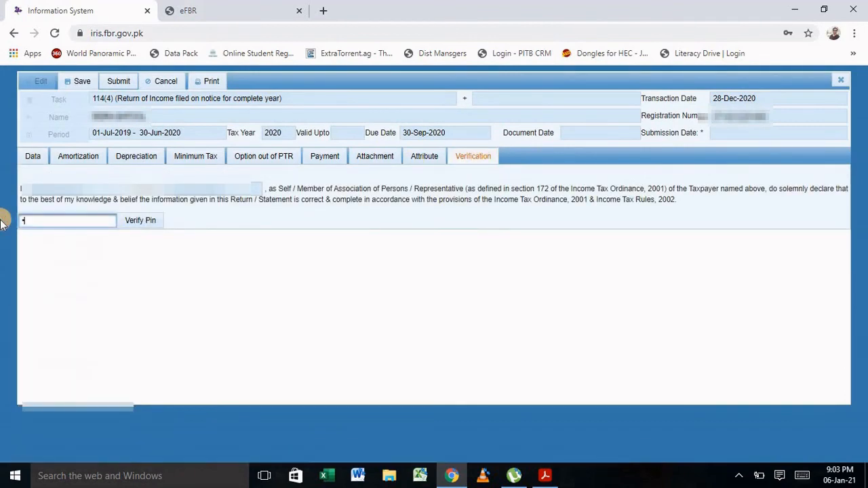
{"action": "left_click", "coordinate": [139, 223]}
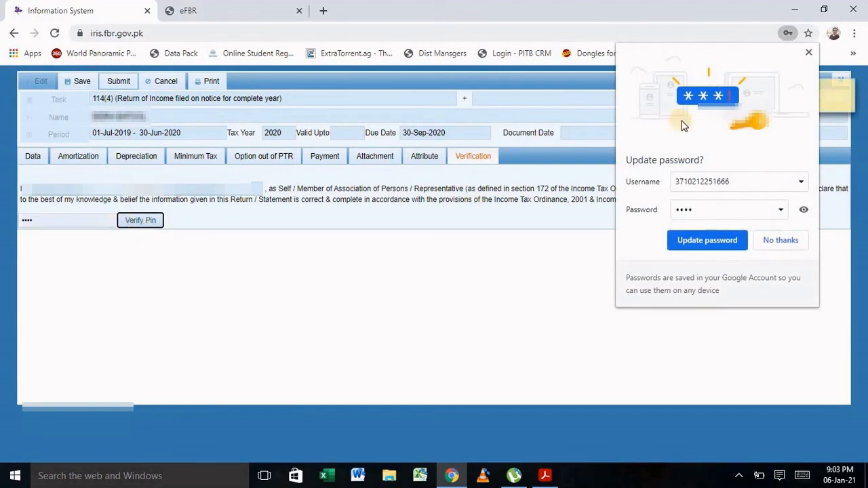
Submit the verified 2020 return and confirm the submission with Yes.
{"action": "left_click", "coordinate": [808, 53]}
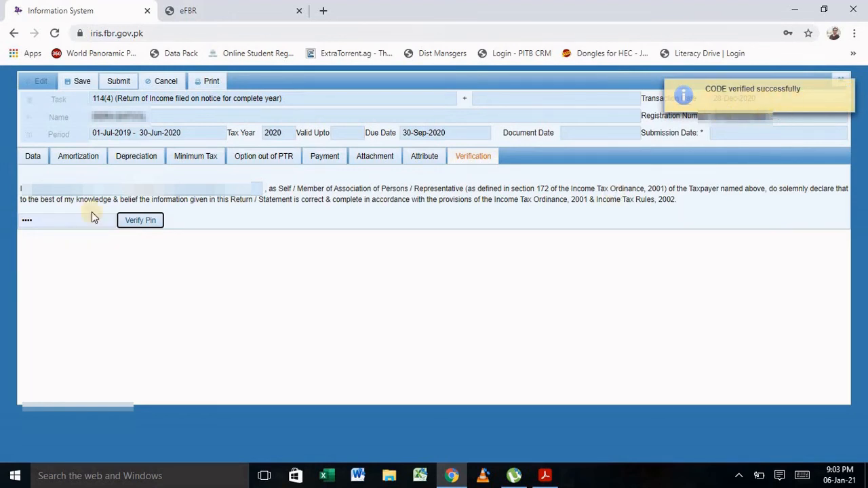
{"action": "left_click", "coordinate": [119, 81]}
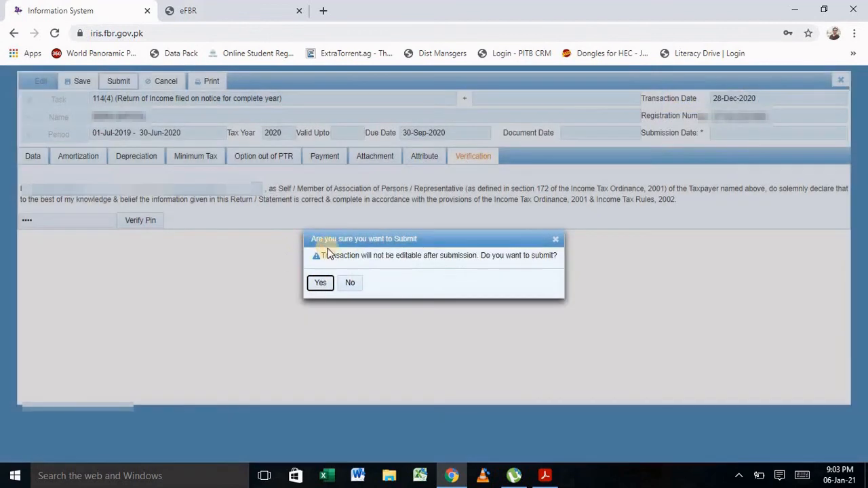
{"action": "left_click", "coordinate": [321, 282]}
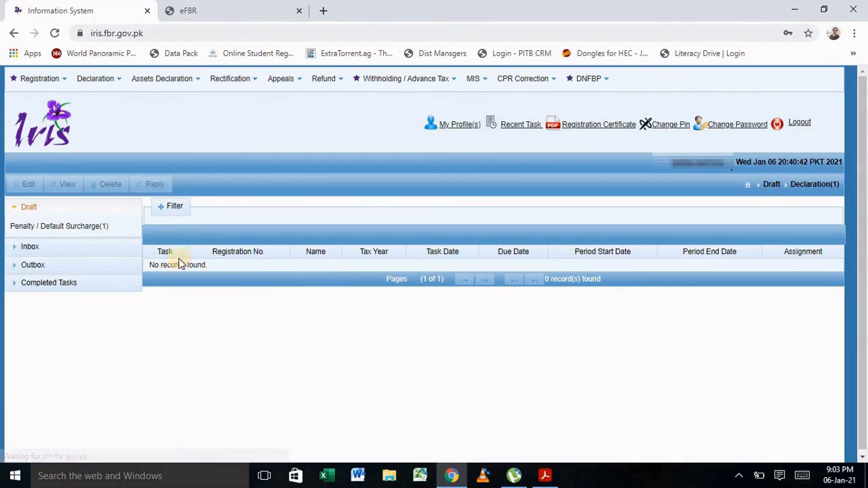
List Declaration(5) under Completed Tasks to show the submitted 114(4) 2020 return.
{"action": "left_click", "coordinate": [34, 215]}
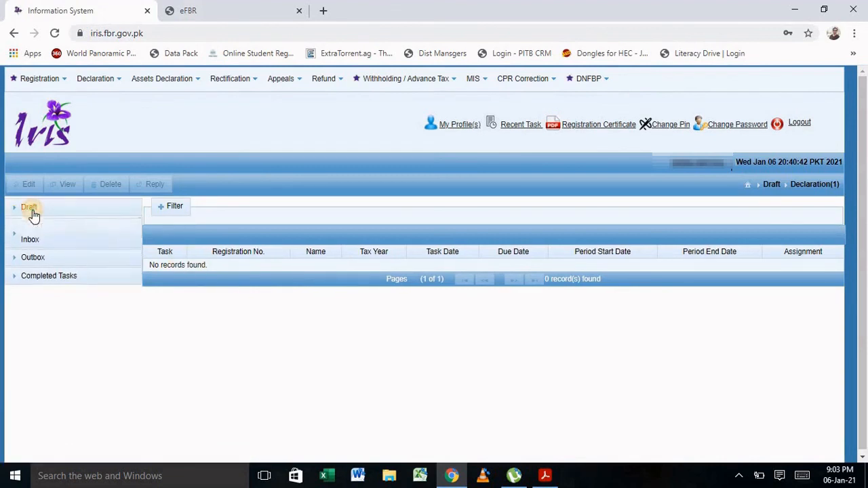
{"action": "left_click", "coordinate": [34, 215]}
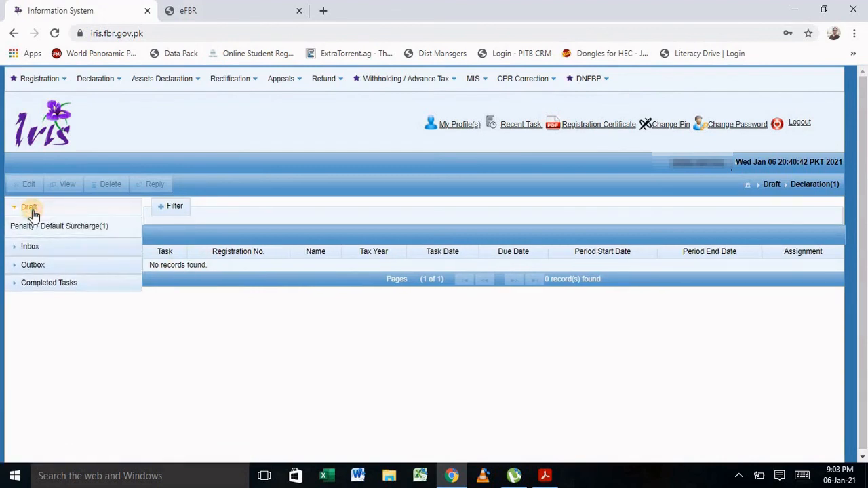
{"action": "left_click", "coordinate": [32, 283]}
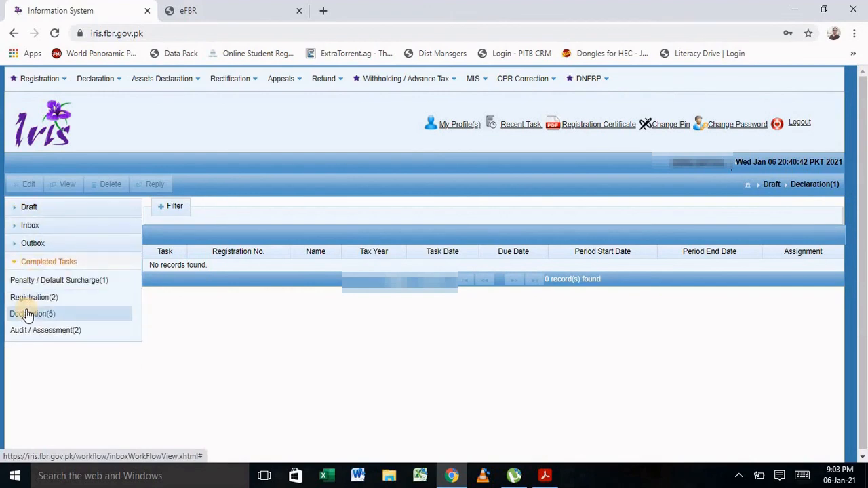
{"action": "left_click", "coordinate": [27, 313]}
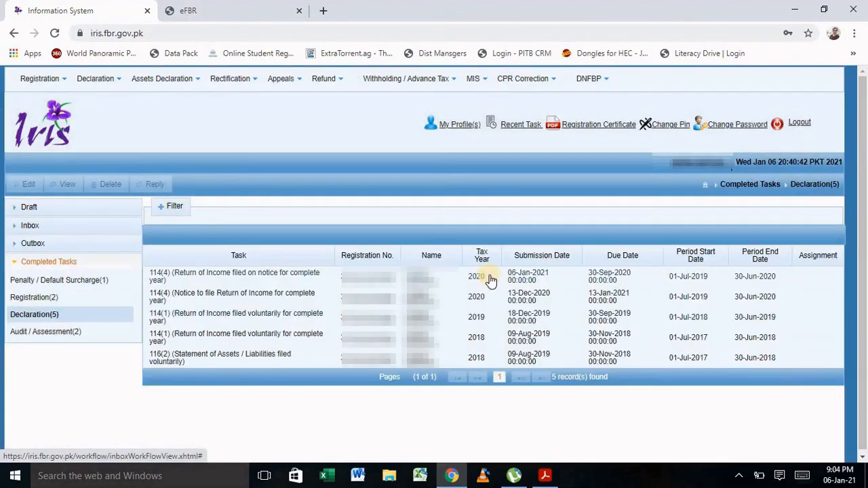